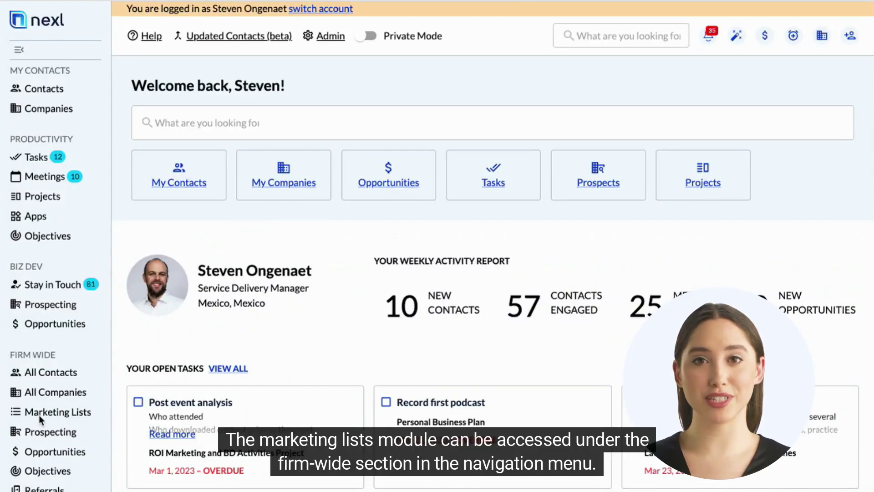
- Open the Firm Wide Marketing Lists page and scroll through all the lists
{"action": "left_click", "coordinate": [70, 416]}
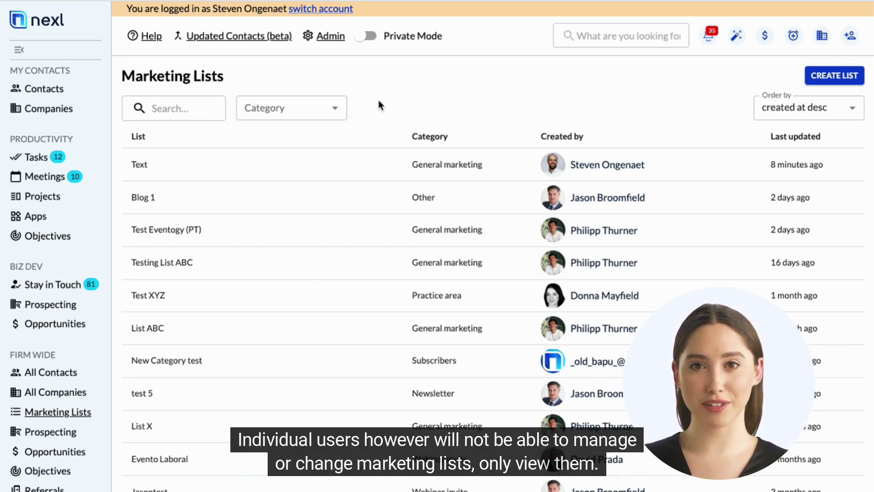
{"action": "scroll", "coordinate": [379, 102], "scroll_direction": "down", "scroll_amount": 2}
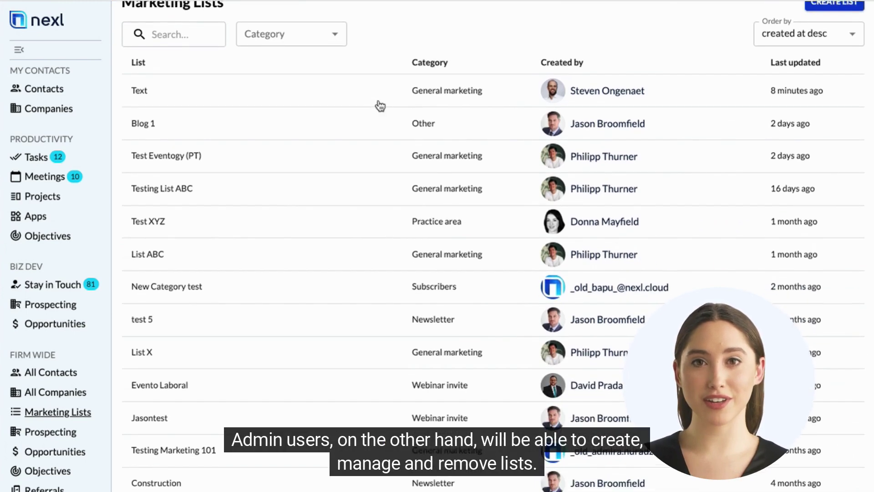
{"action": "scroll", "coordinate": [380, 106], "scroll_direction": "down", "scroll_amount": 4}
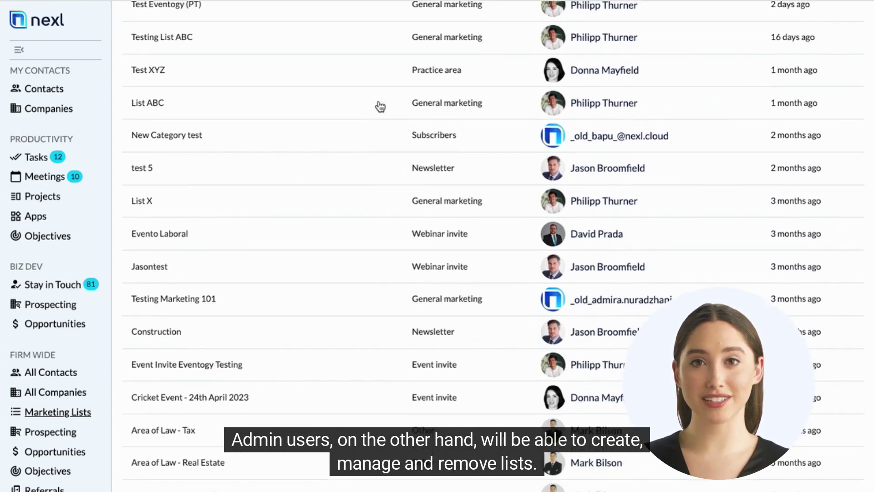
{"action": "scroll", "coordinate": [381, 107], "scroll_direction": "up", "scroll_amount": 6}
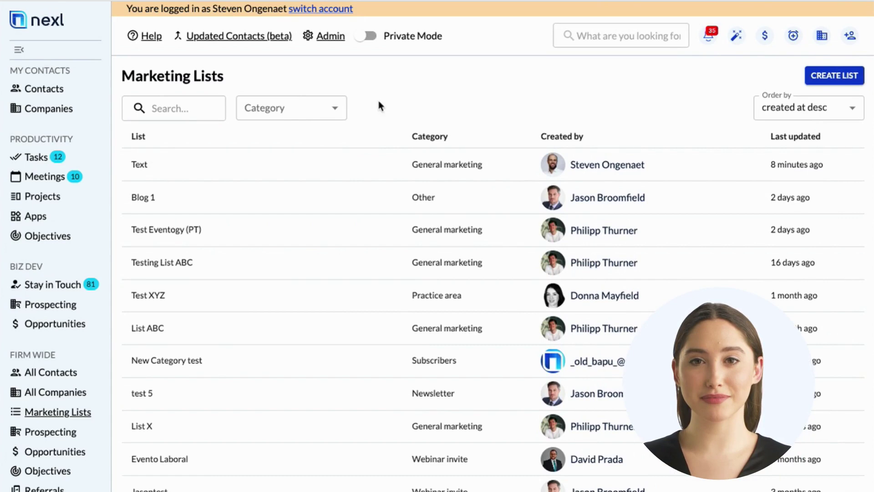
{"action": "left_click", "coordinate": [202, 103]}
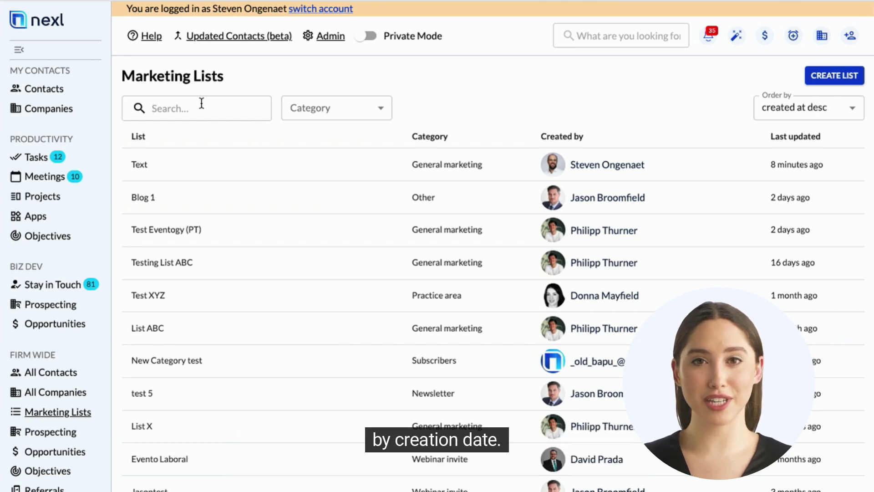
- Search the lists for 'B', then clear the search text
{"action": "type", "text": "BC"}
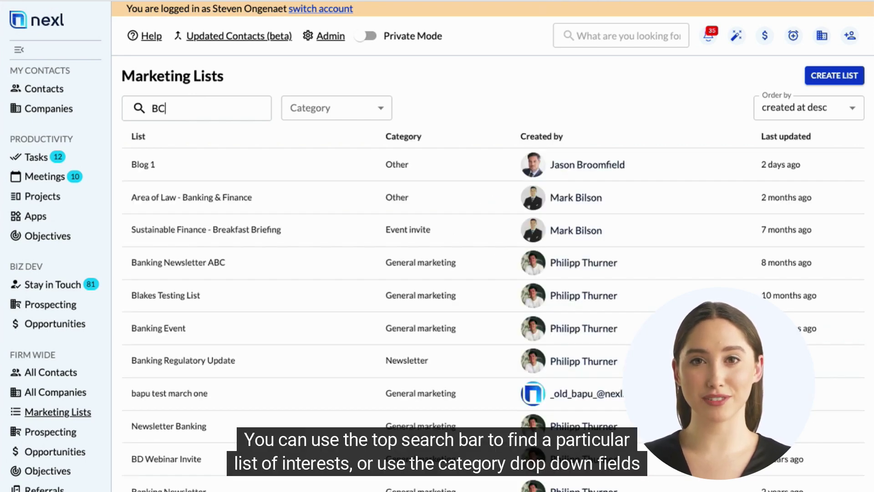
{"action": "double_click", "coordinate": [237, 108]}
{"action": "key", "text": "BackSpace"}
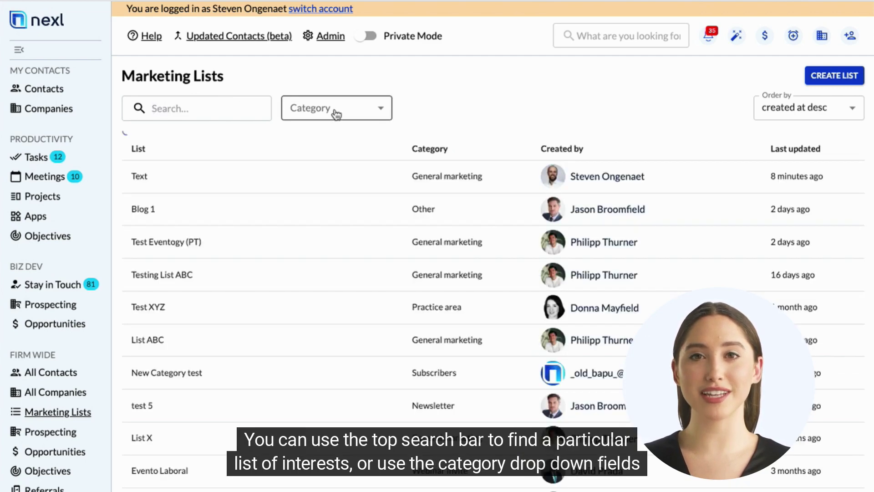
- Filter Category to Event invite, reset it to Any, and order by 'updated at desc'
{"action": "left_click", "coordinate": [335, 111]}
{"action": "left_click", "coordinate": [320, 184]}
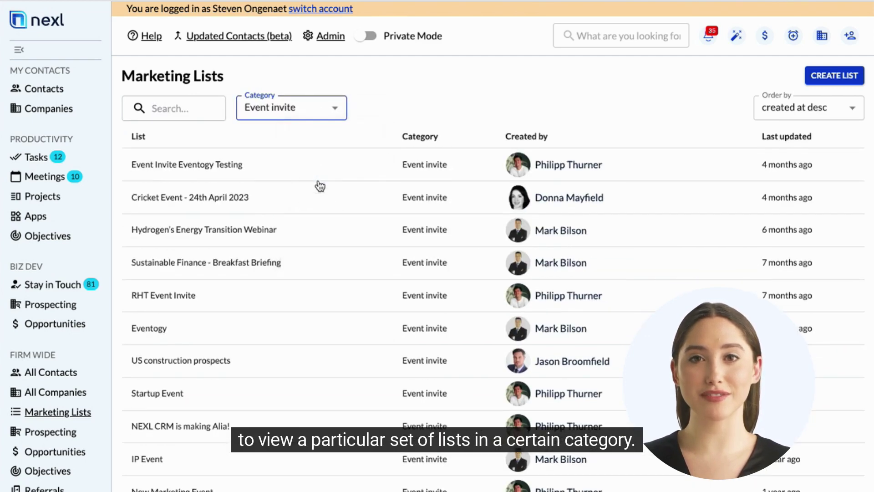
{"action": "left_click", "coordinate": [340, 111]}
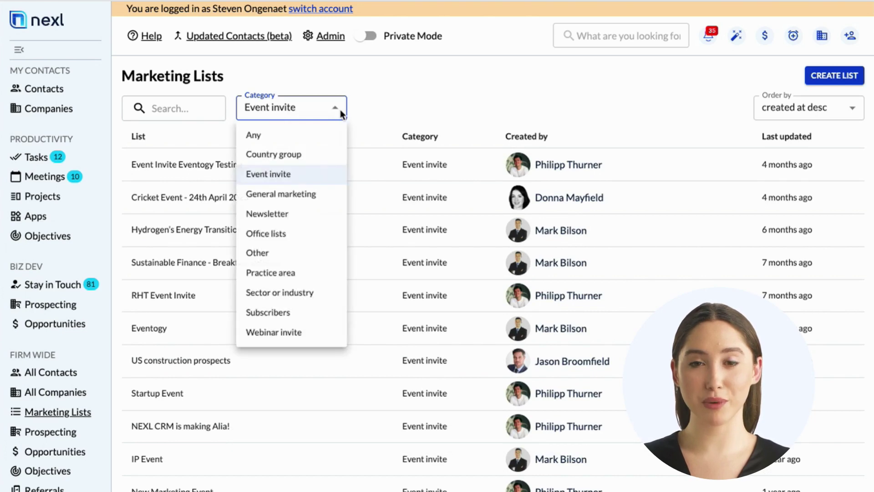
{"action": "left_click", "coordinate": [312, 137]}
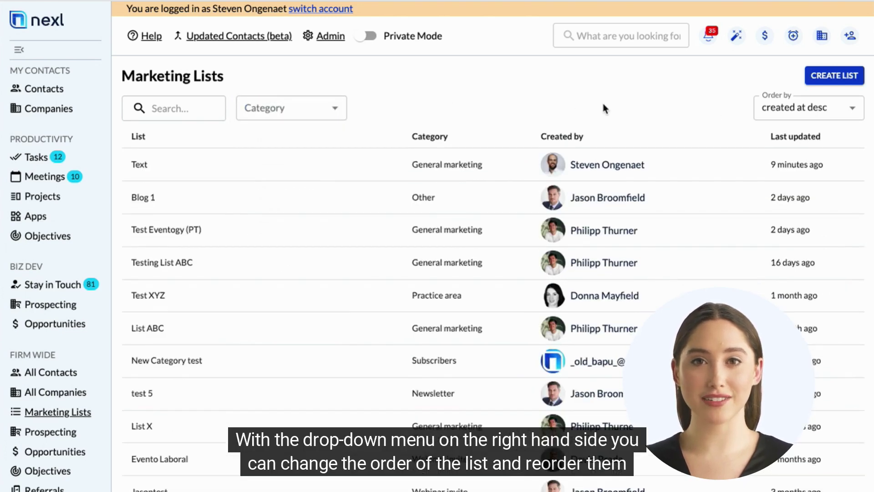
{"action": "left_click", "coordinate": [853, 113]}
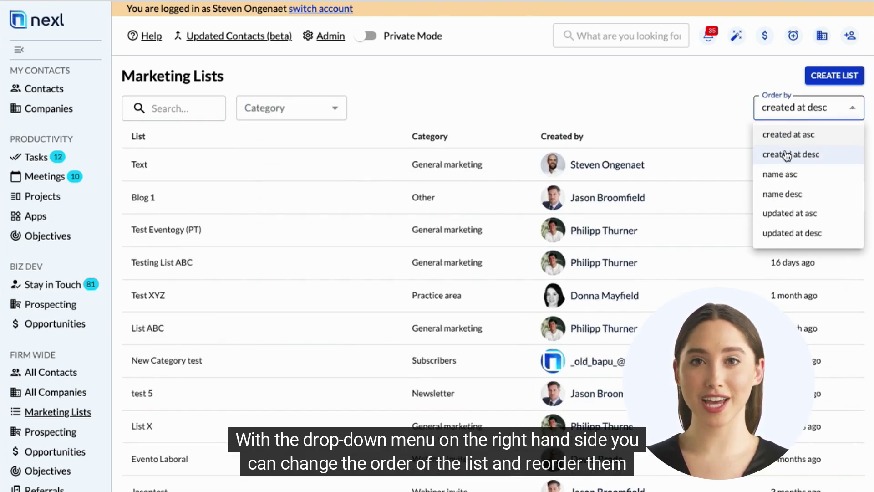
{"action": "left_click", "coordinate": [794, 236]}
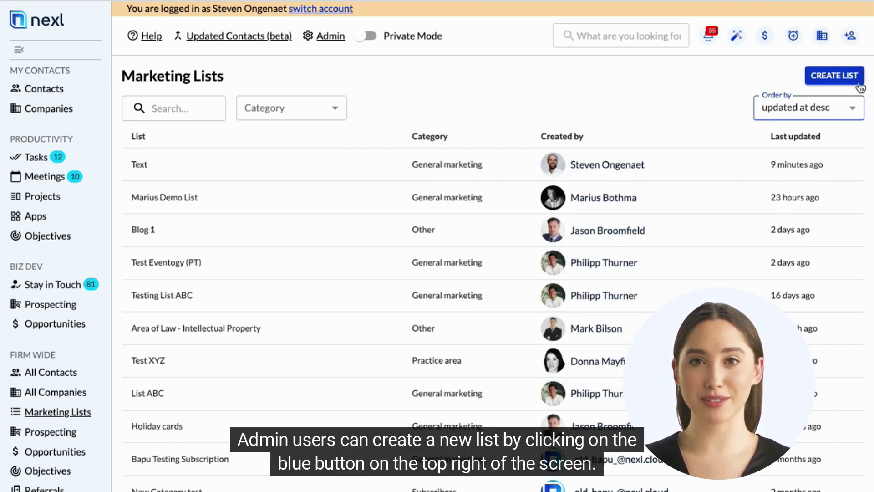
- Create a marketing list named 'Test List' in the Event invite category
{"action": "left_click", "coordinate": [828, 76]}
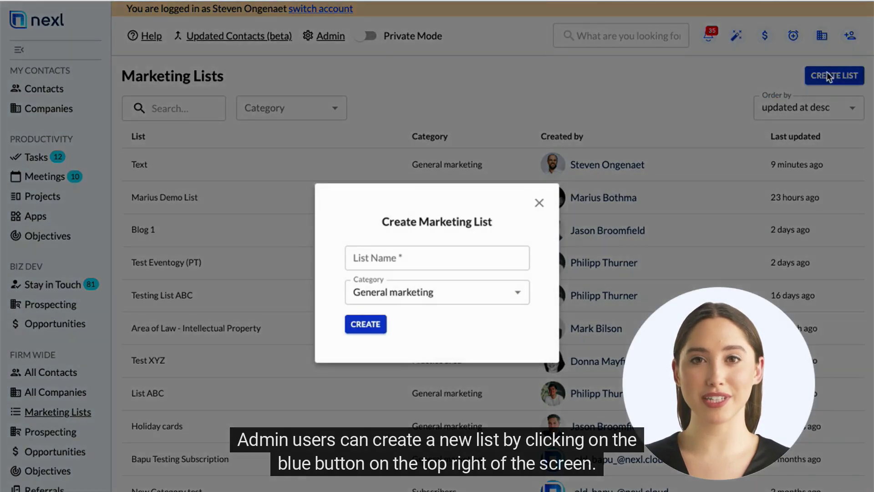
{"action": "left_click", "coordinate": [465, 258]}
{"action": "type", "text": "Test List"}
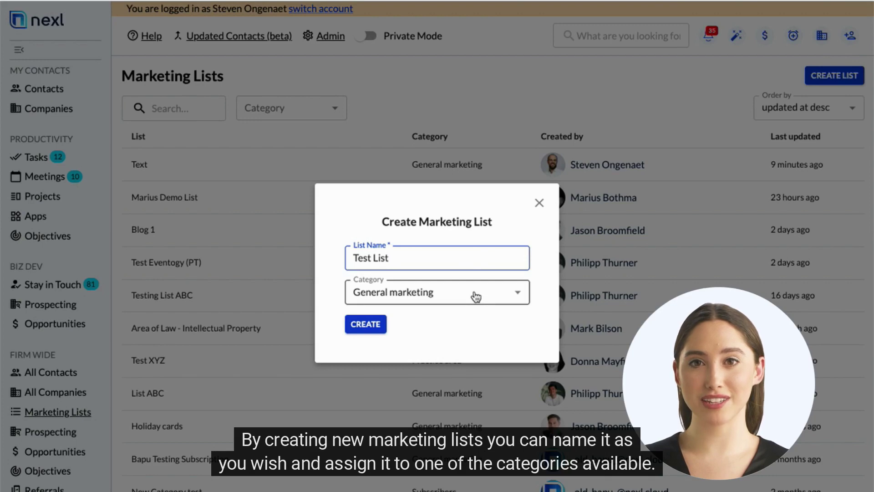
{"action": "left_click", "coordinate": [474, 294]}
{"action": "left_click", "coordinate": [377, 337]}
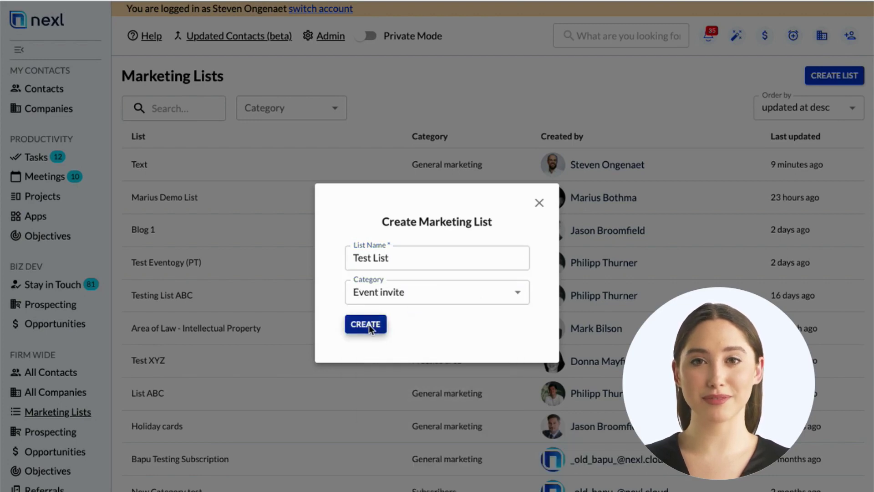
{"action": "left_click", "coordinate": [369, 324]}
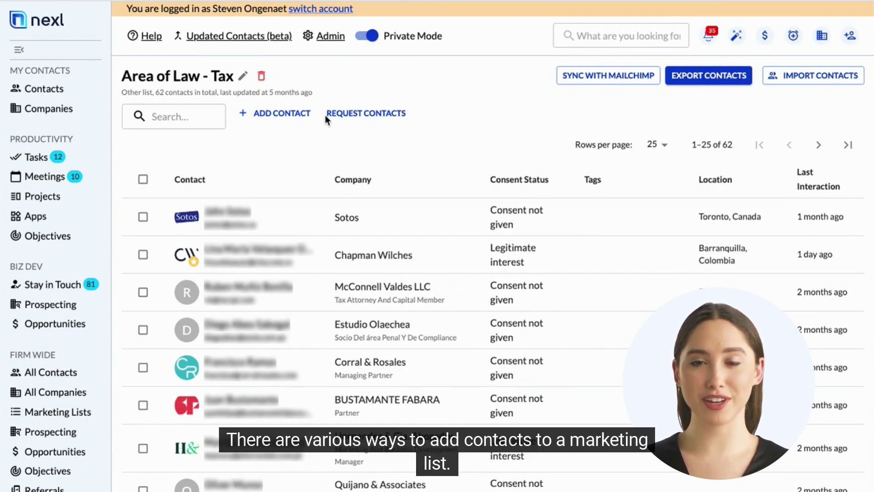
- Add one searched contact to the Area of Law - Tax list, then request its contact-request link
{"action": "left_click", "coordinate": [283, 113]}
{"action": "left_click", "coordinate": [440, 253]}
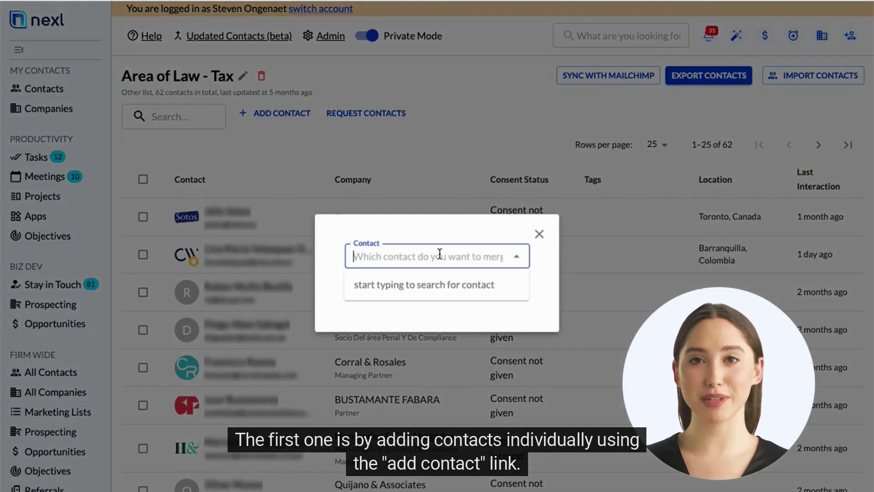
{"action": "type", "text": "Steven"}
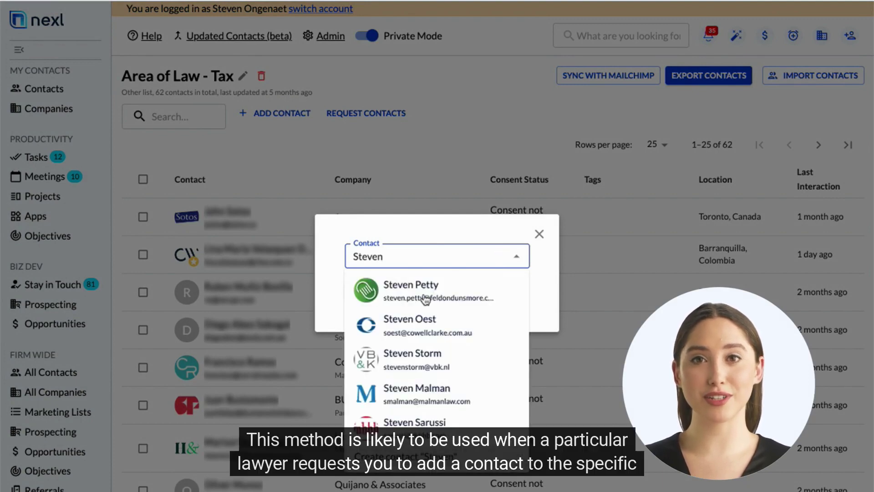
{"action": "left_click", "coordinate": [431, 390]}
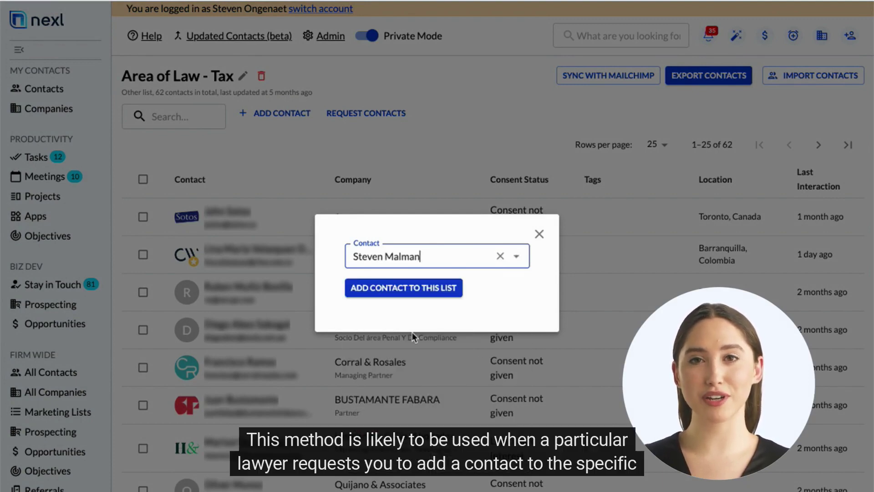
{"action": "left_click", "coordinate": [411, 287]}
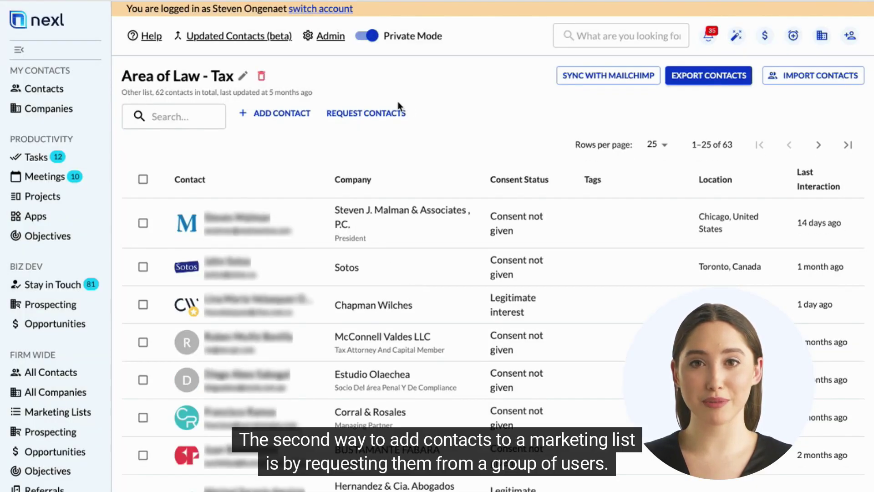
{"action": "left_click", "coordinate": [369, 114]}
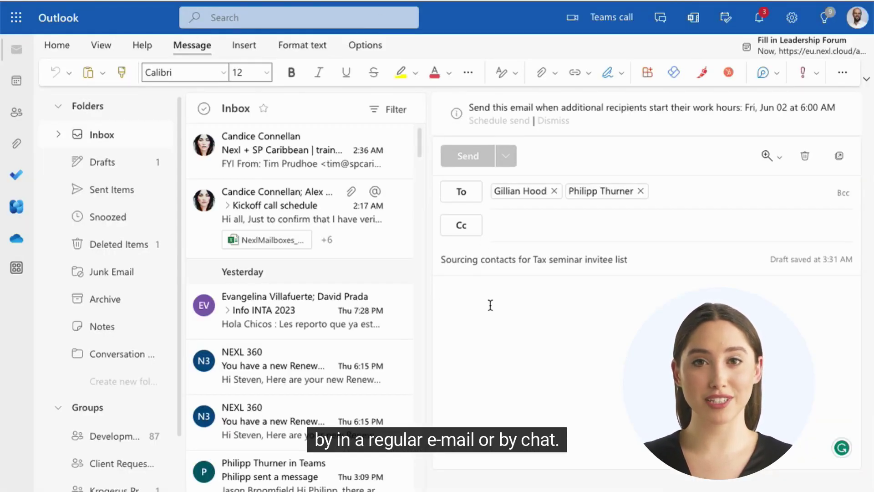
- Paste the contact-request URL into the Tax seminar invitee email body
{"action": "key", "text": "ctrl+v"}
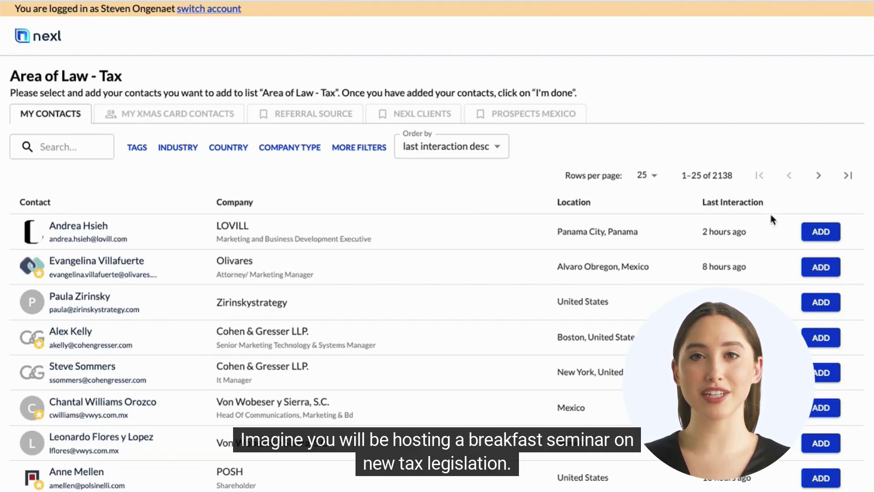
- Add the first contact from the request page and close the Contact request URL dialog
{"action": "left_click", "coordinate": [824, 233]}
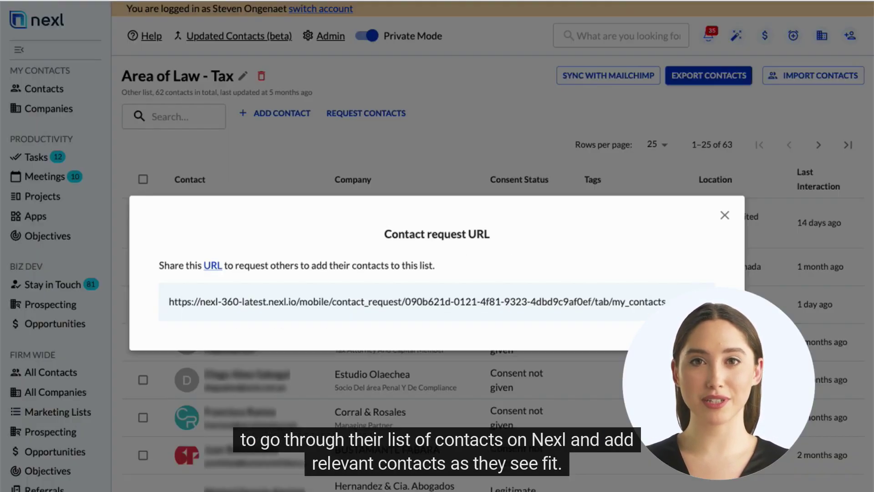
{"action": "left_click", "coordinate": [725, 216]}
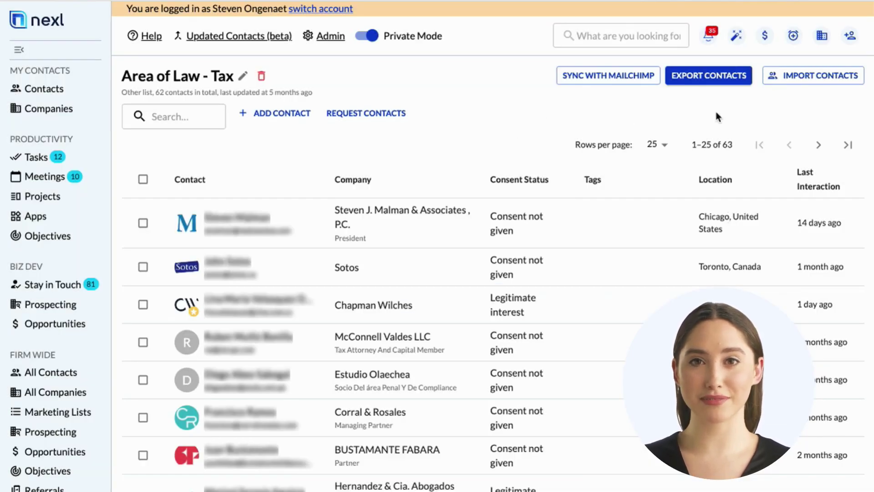
- Start a CSV/XLSX contact import, then close the Upload your file window
{"action": "left_click", "coordinate": [813, 76]}
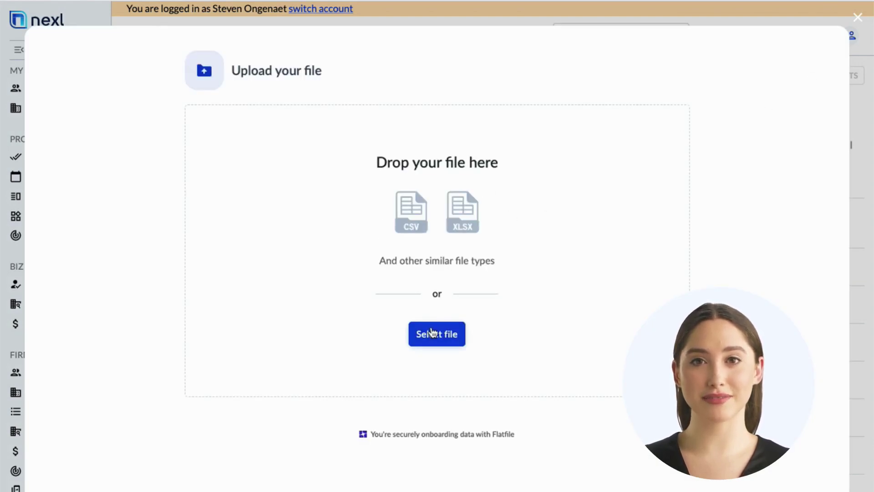
{"action": "left_click", "coordinate": [858, 17]}
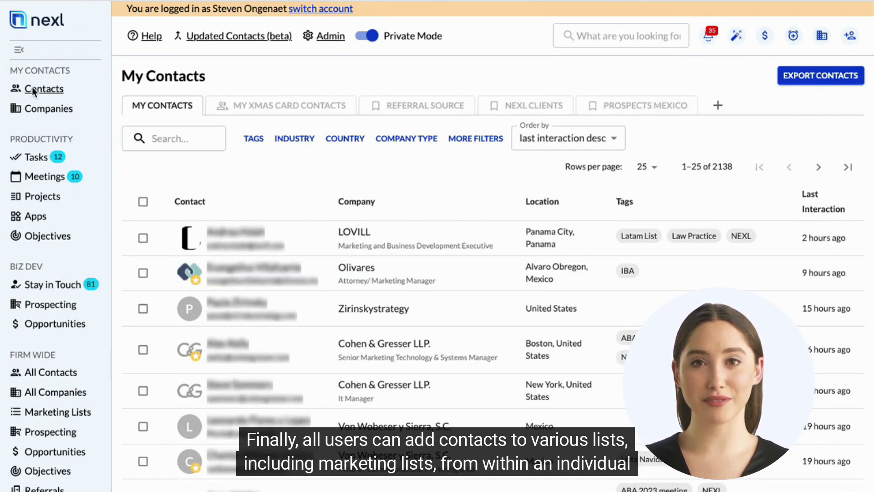
- Search My Contacts by name and open the Structura Strategy Group contact
{"action": "left_click", "coordinate": [181, 140]}
{"action": "type", "text": "L"}
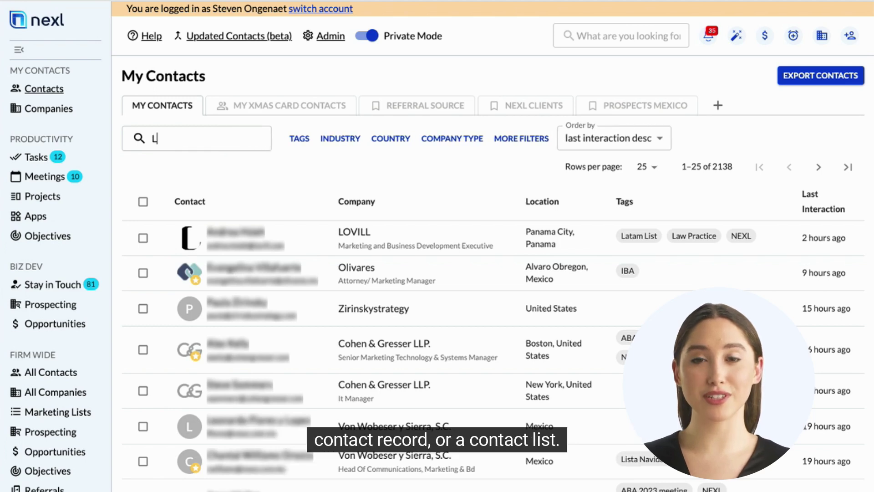
{"action": "type", "text": "ynn"}
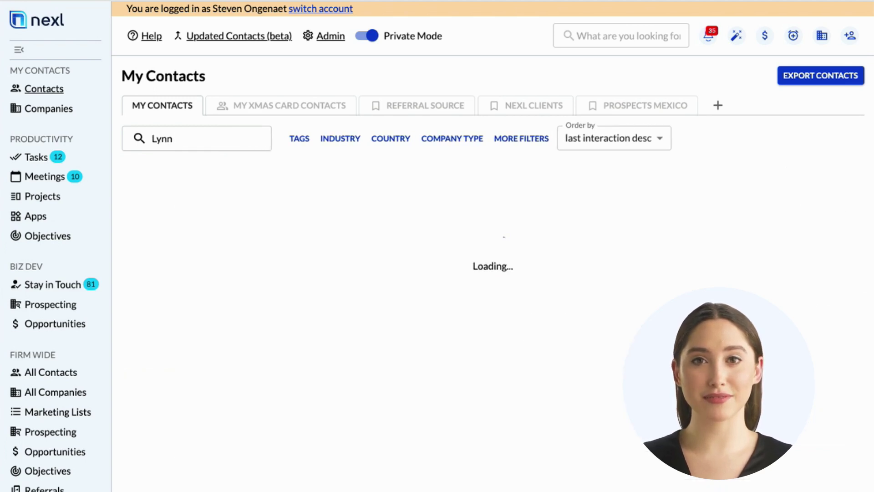
{"action": "left_click", "coordinate": [255, 202]}
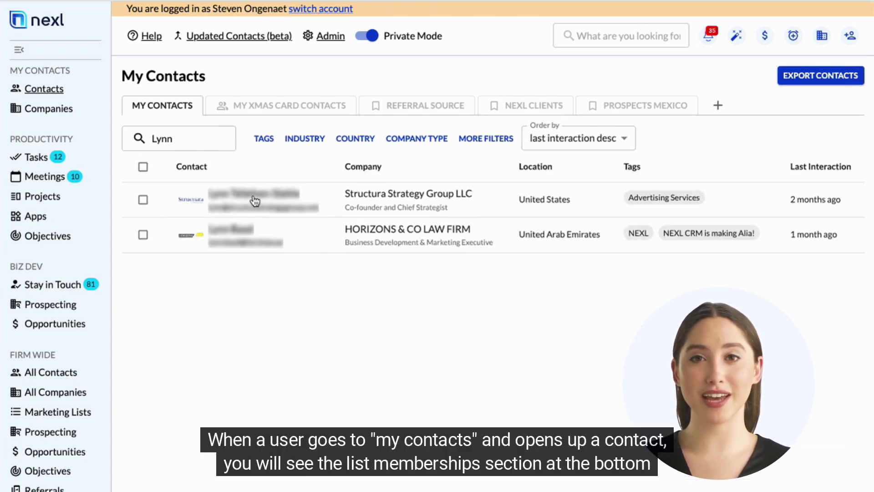
- Remove the contact's Webinar Invitees list membership and confirm
{"action": "scroll", "coordinate": [452, 303], "scroll_direction": "down", "scroll_amount": 4}
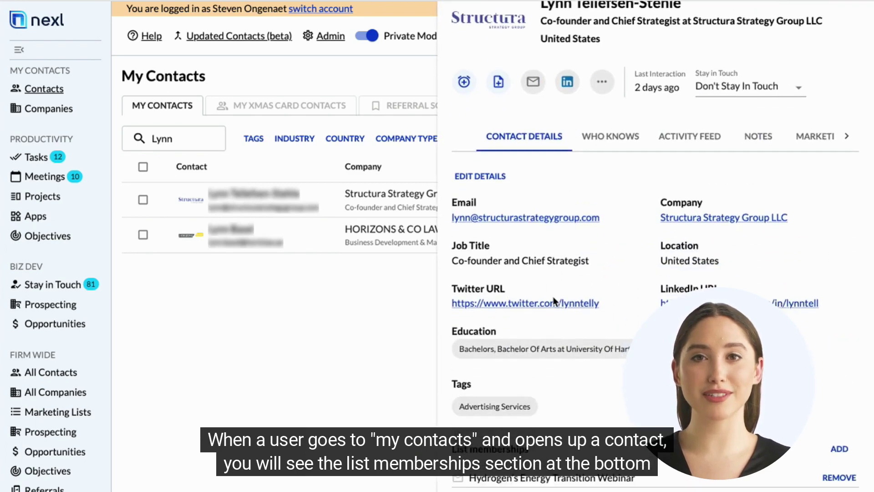
{"action": "left_click_drag", "start_coordinate": [452, 304], "coordinate": [531, 306]}
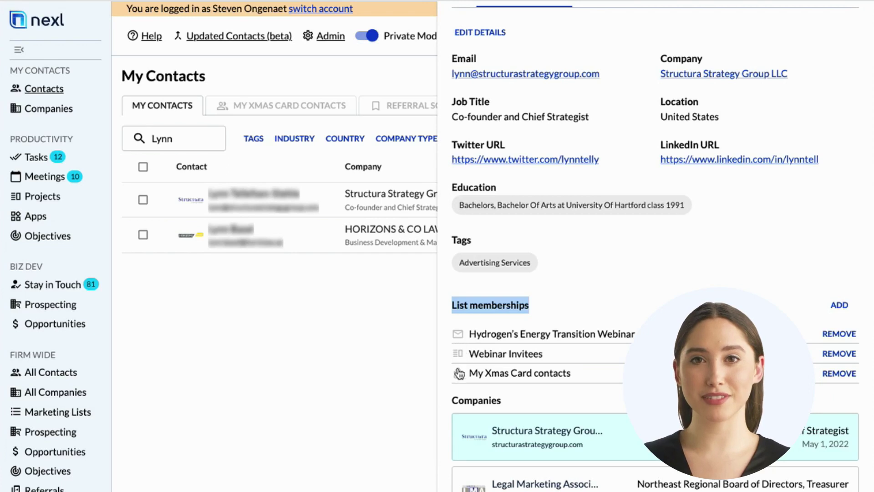
{"action": "left_click", "coordinate": [471, 390]}
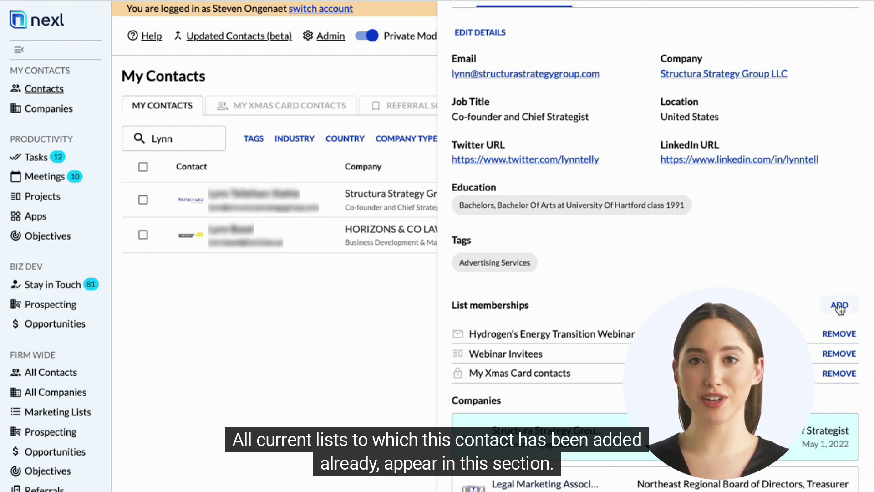
{"action": "left_click", "coordinate": [838, 344]}
{"action": "left_click", "coordinate": [502, 309]}
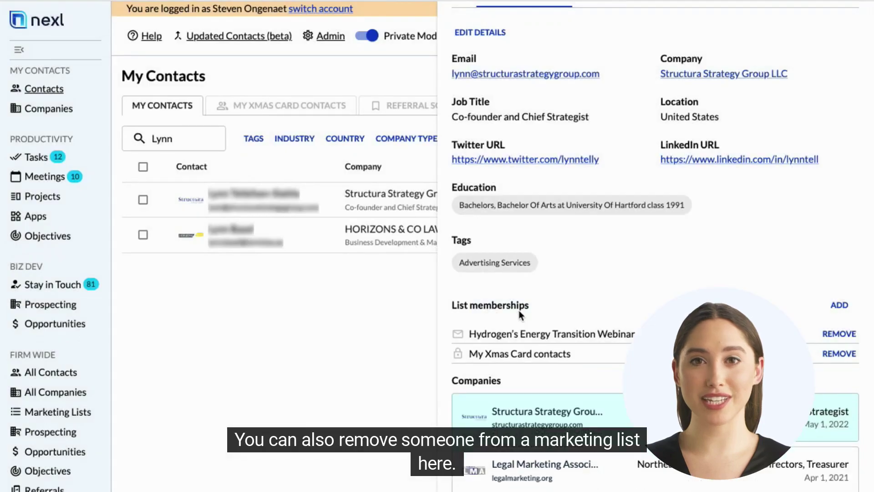
- Add the contact to Invite List from the List memberships section
{"action": "left_click", "coordinate": [840, 305]}
{"action": "left_click", "coordinate": [458, 262]}
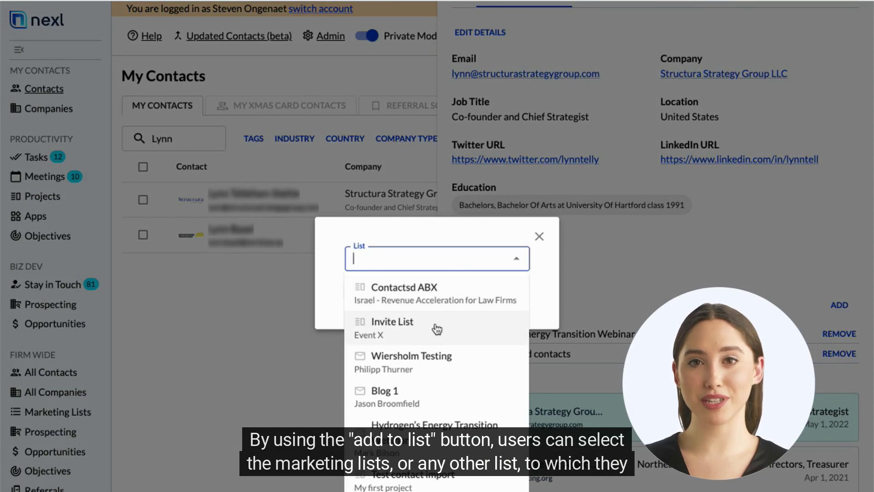
{"action": "left_click", "coordinate": [383, 328]}
{"action": "left_click", "coordinate": [381, 290]}
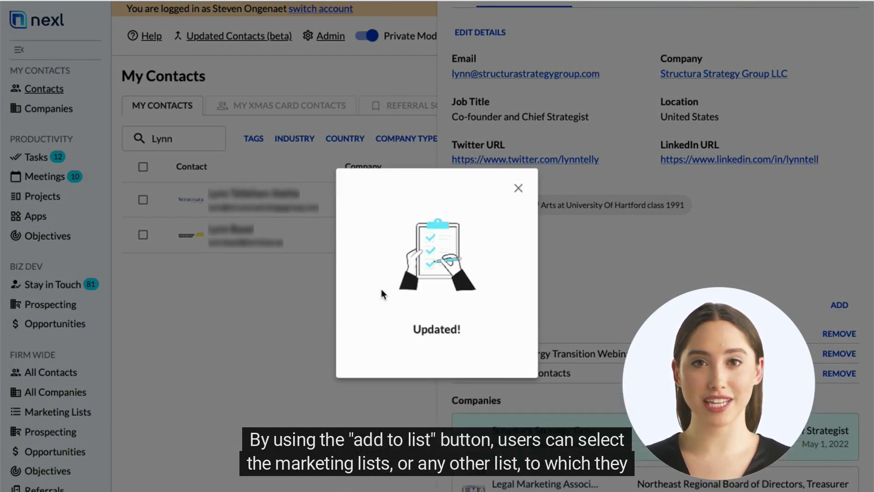
{"action": "left_click", "coordinate": [519, 189]}
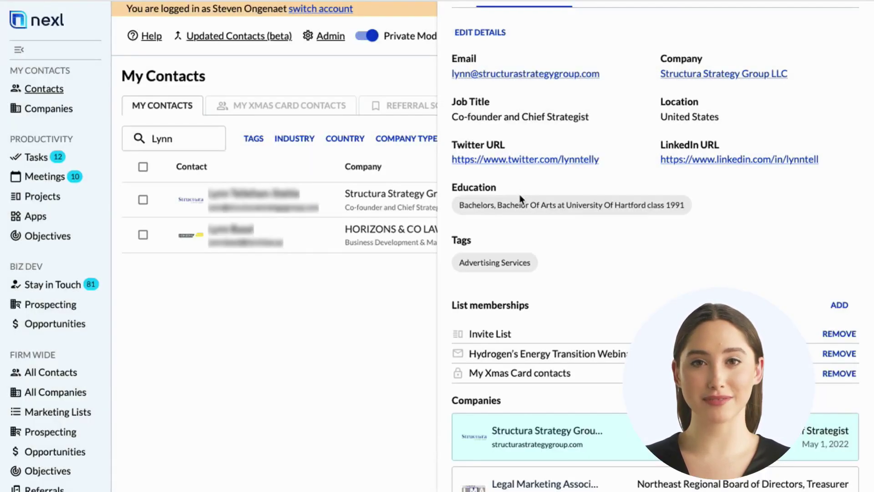
- Look at the more-actions Add contact to list option, then close the contact's details
{"action": "scroll", "coordinate": [520, 195], "scroll_direction": "up", "scroll_amount": 5}
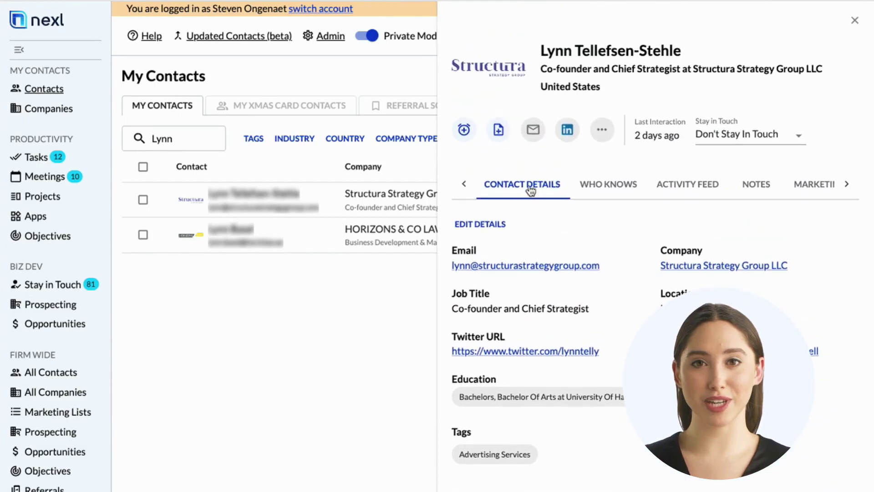
{"action": "left_click", "coordinate": [601, 131]}
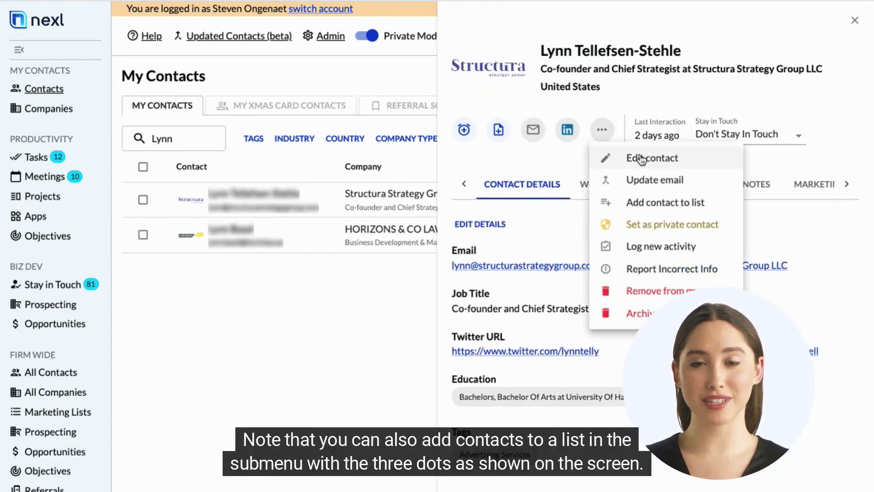
{"action": "left_click", "coordinate": [640, 203]}
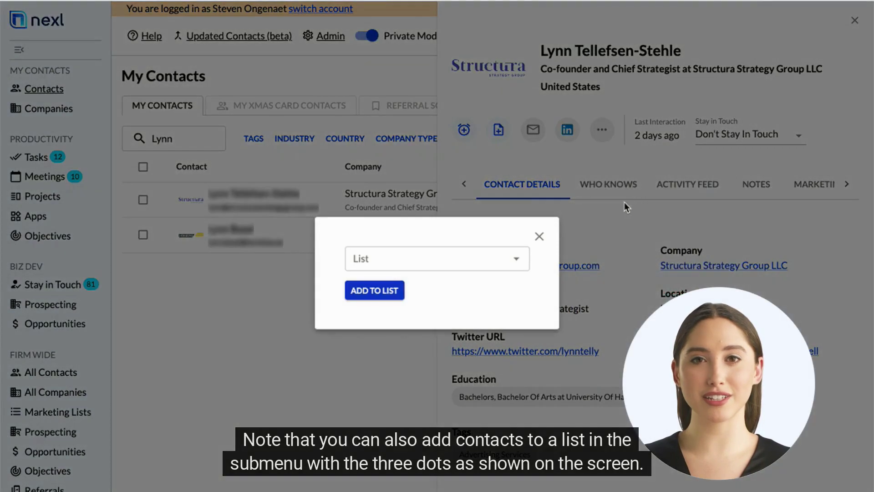
{"action": "left_click", "coordinate": [540, 236]}
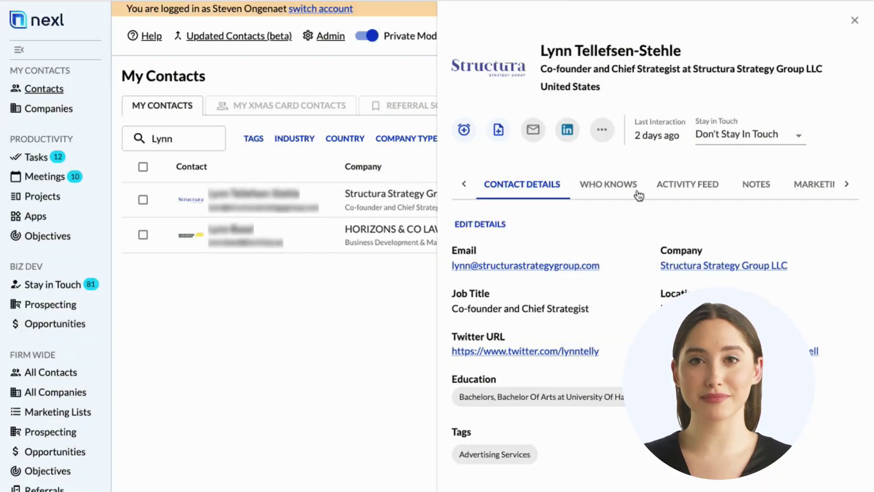
{"action": "left_click", "coordinate": [854, 22]}
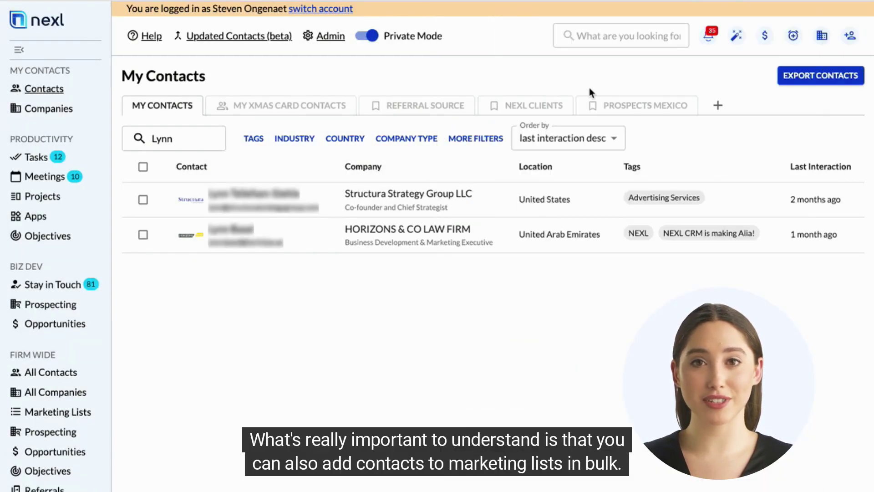
- Clear the search and filter My Contacts to countries containing 'United'
{"action": "left_click", "coordinate": [211, 136]}
{"action": "left_click_drag", "start_coordinate": [211, 136], "coordinate": [138, 137]}
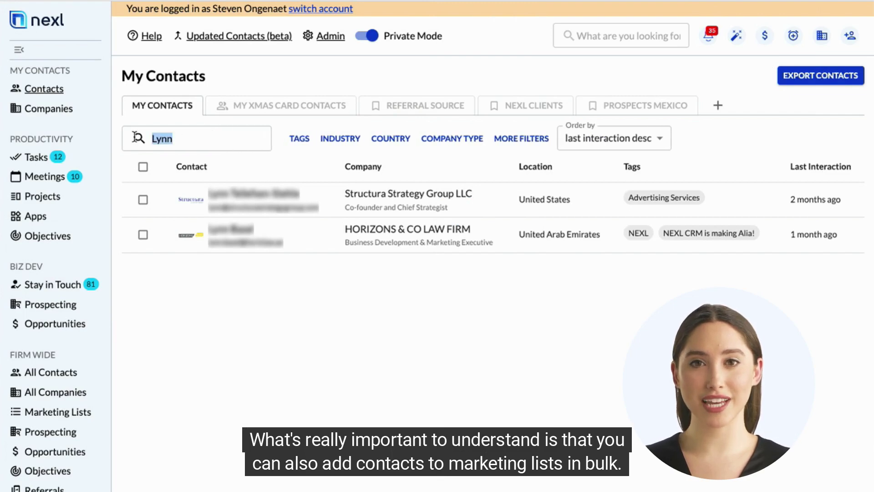
{"action": "key", "text": "BackSpace"}
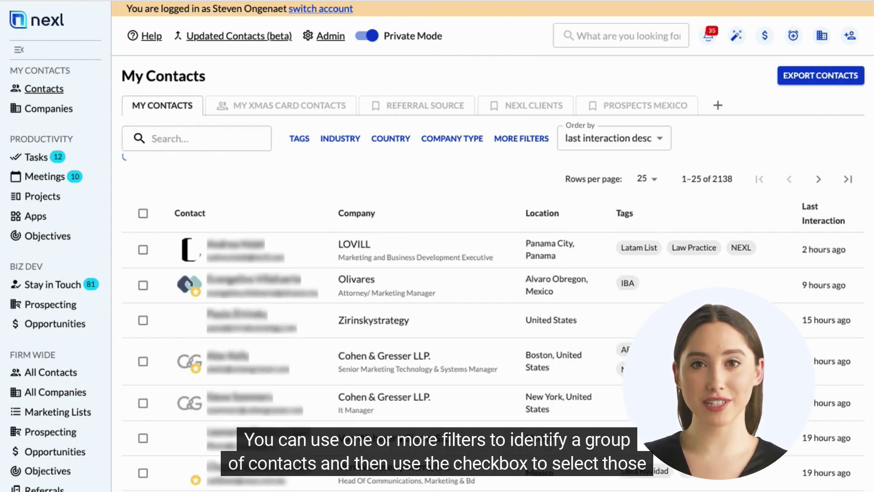
{"action": "left_click", "coordinate": [390, 139]}
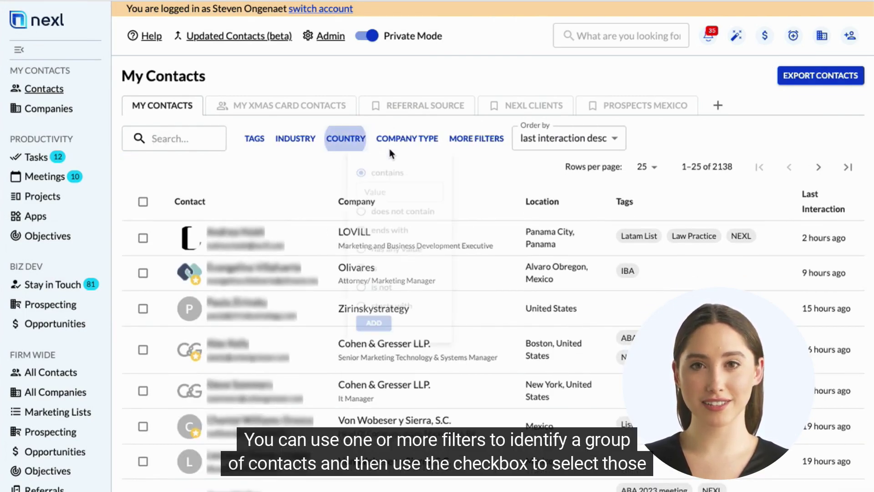
{"action": "left_click", "coordinate": [373, 193]}
{"action": "type", "text": "Unit"}
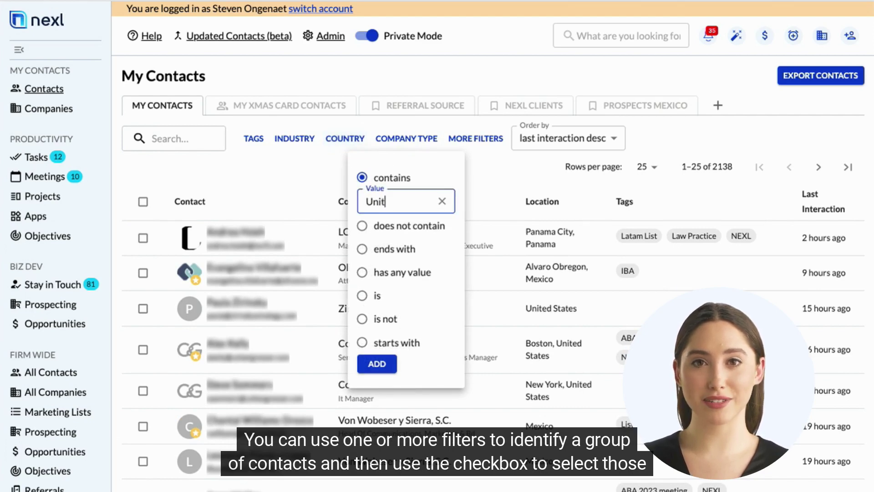
{"action": "type", "text": "ed"}
{"action": "left_click", "coordinate": [376, 363]}
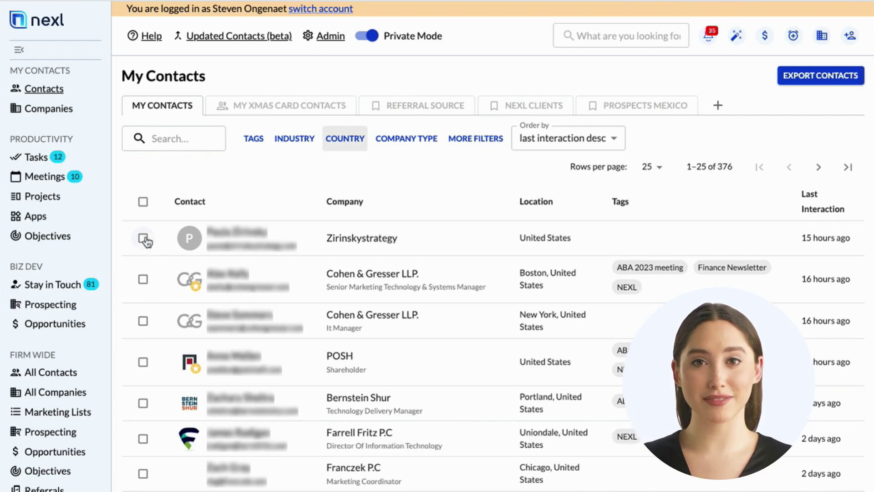
- Select the Zirinskystrategy, Cohen & Gresser and Bernstein Shur contacts and choose Invite List
{"action": "left_click", "coordinate": [143, 238]}
{"action": "left_click", "coordinate": [143, 315]}
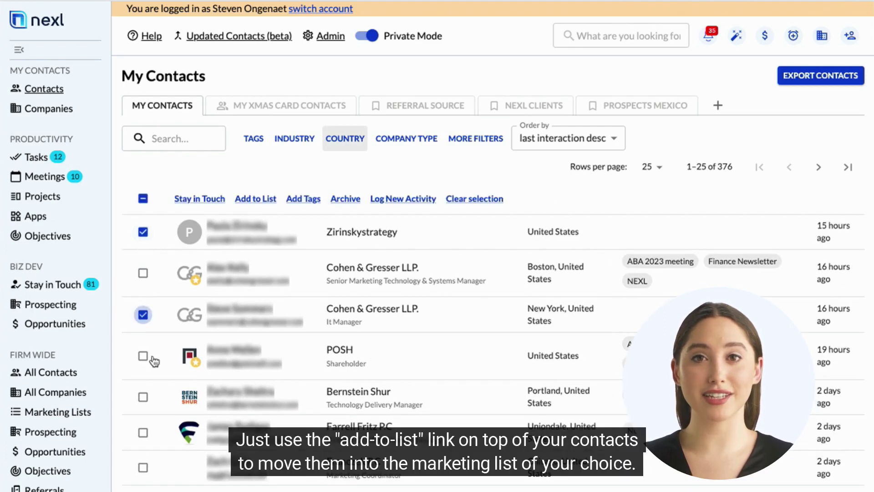
{"action": "left_click", "coordinate": [144, 397]}
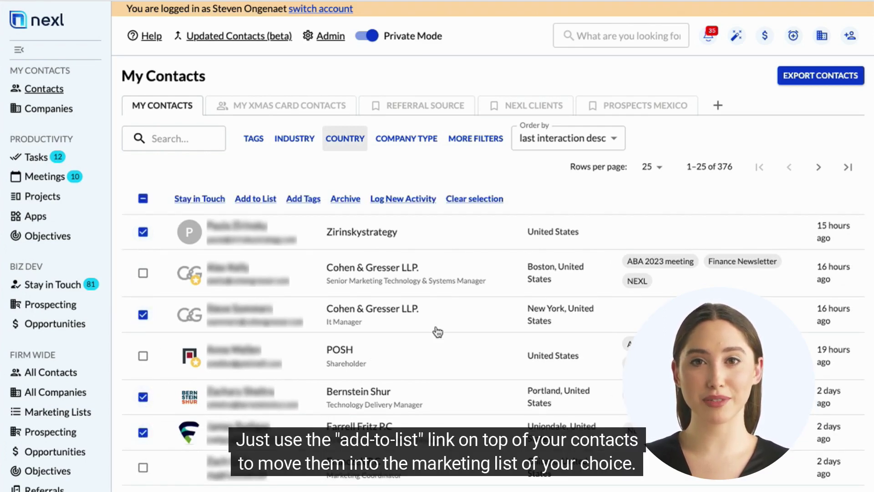
{"action": "left_click", "coordinate": [254, 199]}
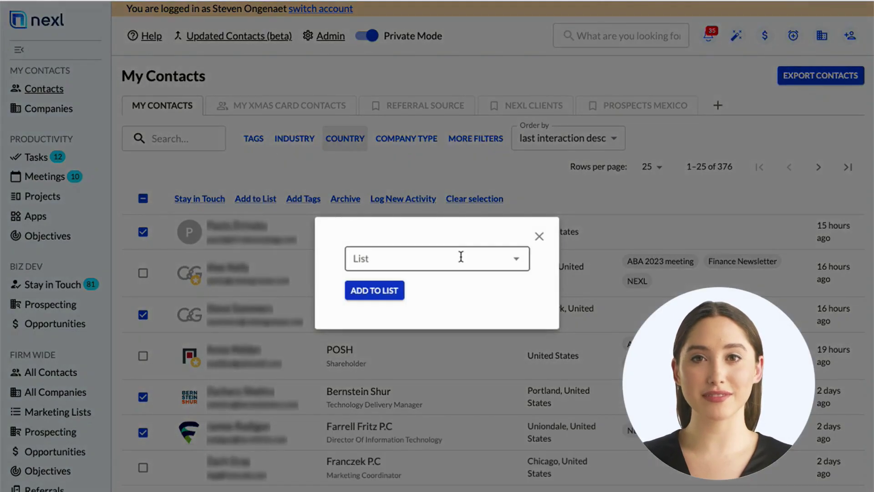
{"action": "left_click", "coordinate": [461, 257]}
{"action": "left_click", "coordinate": [430, 321]}
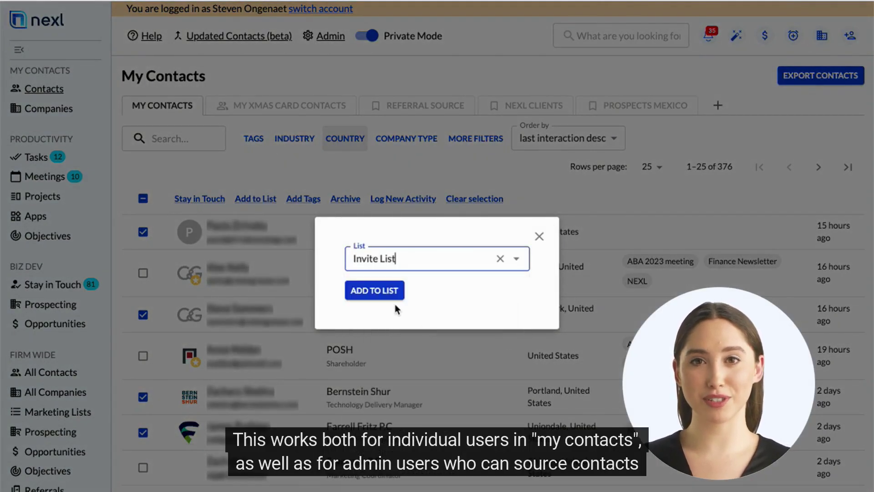
{"action": "left_click", "coordinate": [539, 237]}
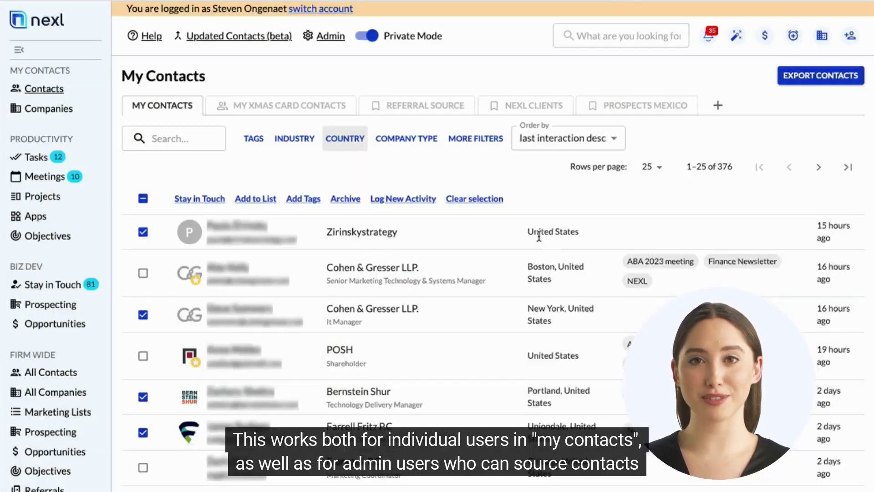
- Open the Lexington Consultants contact's detail panel from All Contacts, showing Marketing Settings
{"action": "left_click", "coordinate": [53, 374]}
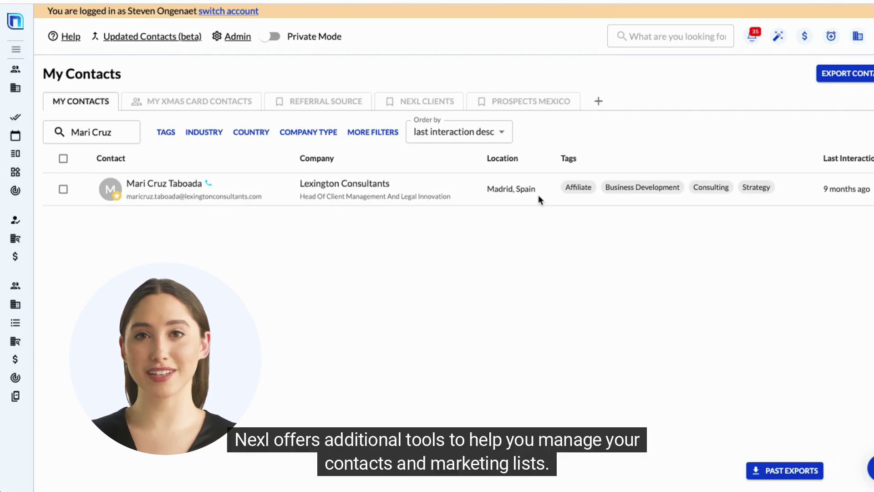
{"action": "left_click", "coordinate": [158, 187]}
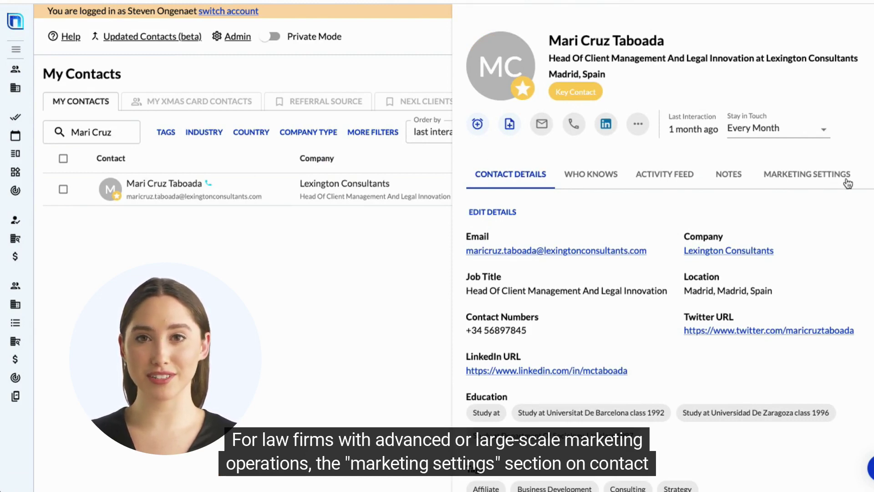
{"action": "left_click", "coordinate": [809, 180]}
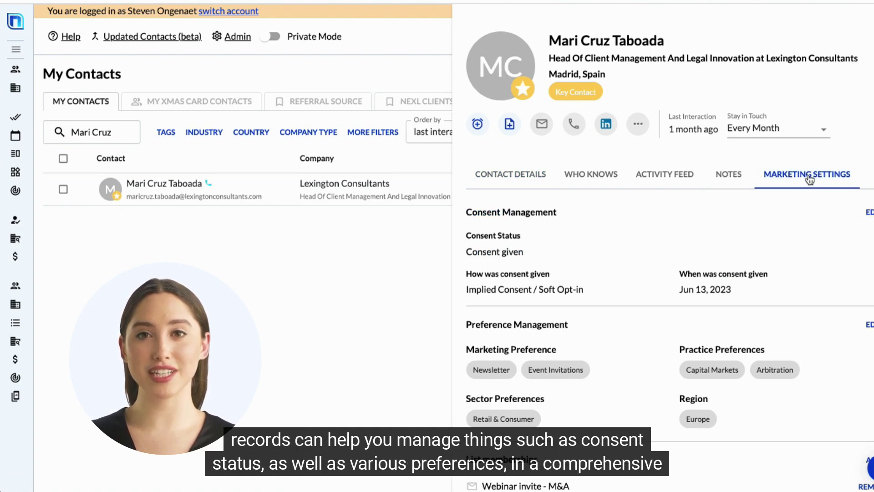
- Highlight the Consent Management and Preference Management section headings
{"action": "double_click", "coordinate": [489, 213]}
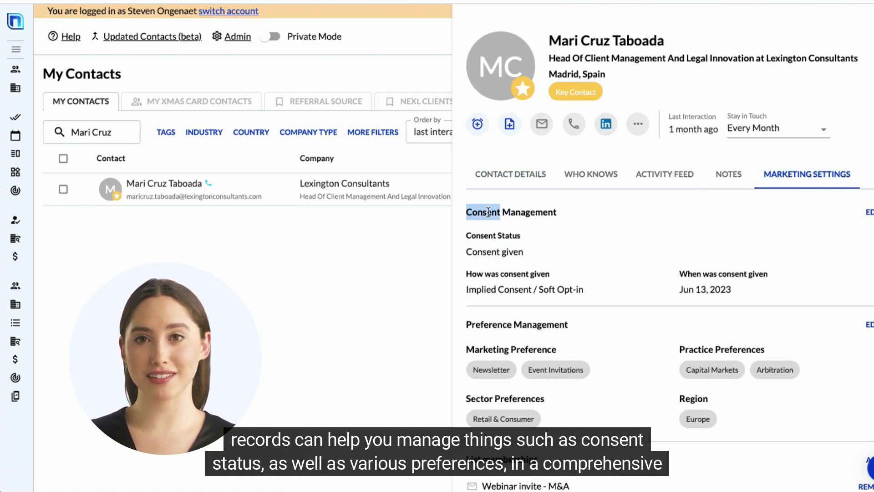
{"action": "left_click", "coordinate": [483, 321]}
{"action": "double_click", "coordinate": [484, 322]}
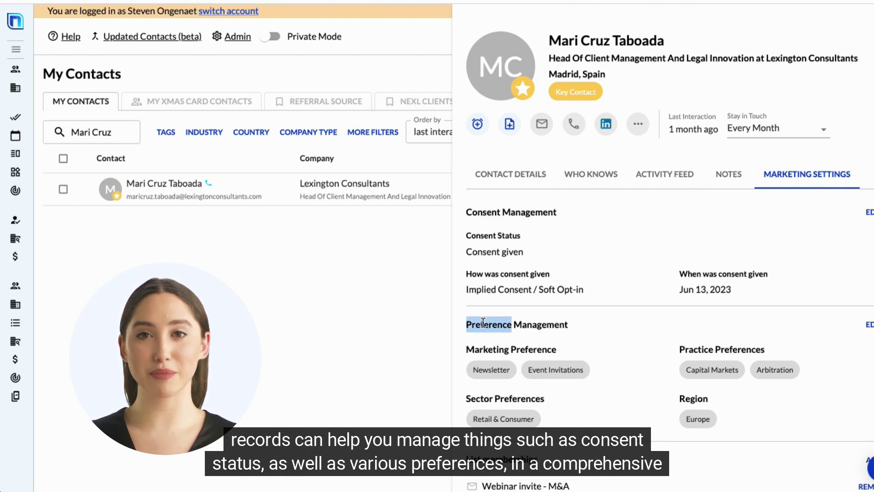
{"action": "scroll", "coordinate": [483, 322], "scroll_direction": "down", "scroll_amount": 1}
{"action": "scroll", "coordinate": [484, 322], "scroll_direction": "up", "scroll_amount": 1}
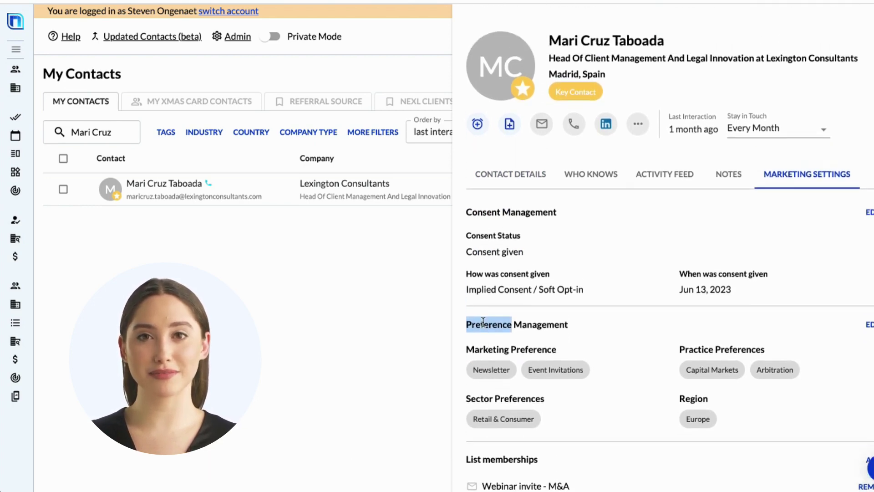
- Record the contact's consent as given by Email on June 6, 2023, and save
{"action": "left_click", "coordinate": [869, 213]}
{"action": "left_click", "coordinate": [524, 243]}
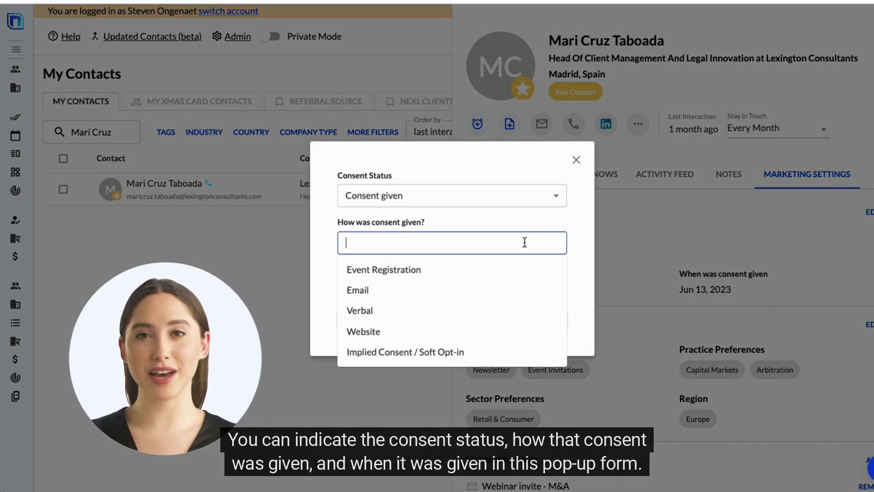
{"action": "left_click", "coordinate": [385, 294]}
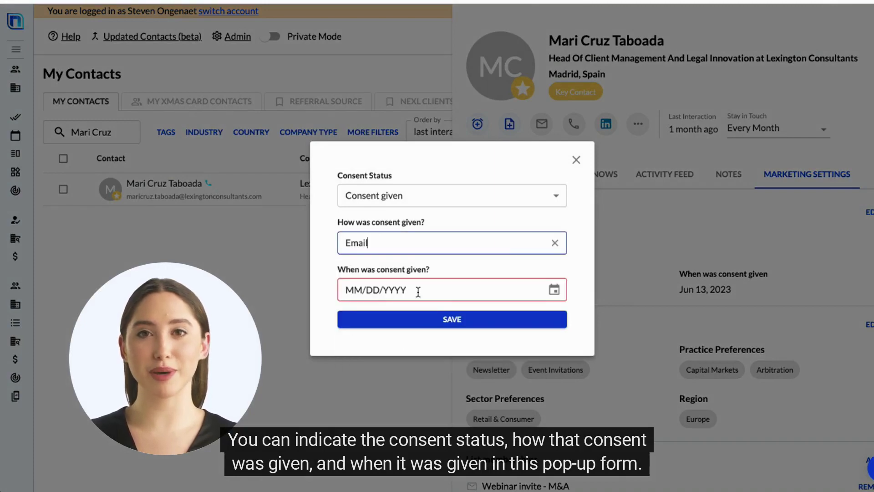
{"action": "left_click", "coordinate": [554, 290]}
{"action": "left_click", "coordinate": [405, 388]}
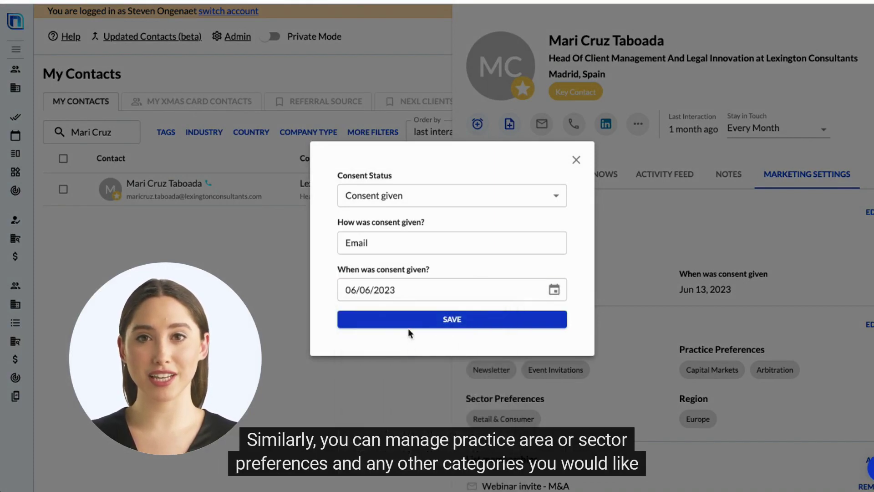
{"action": "left_click", "coordinate": [410, 319]}
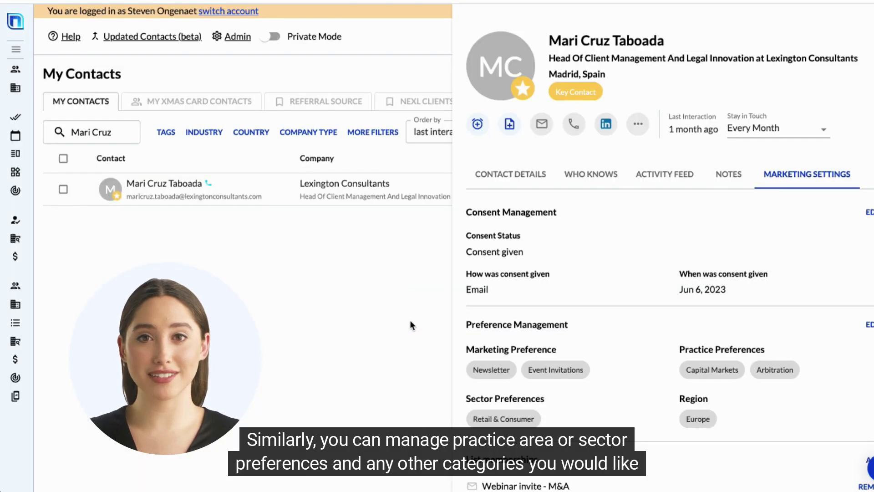
- Add Commercial to the contact's practice preferences and save
{"action": "left_click", "coordinate": [870, 325]}
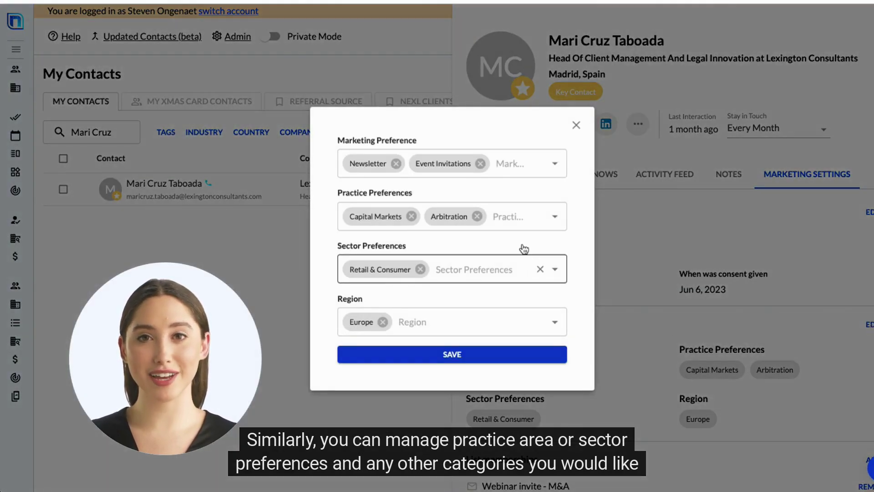
{"action": "left_click", "coordinate": [524, 221]}
{"action": "left_click", "coordinate": [359, 299]}
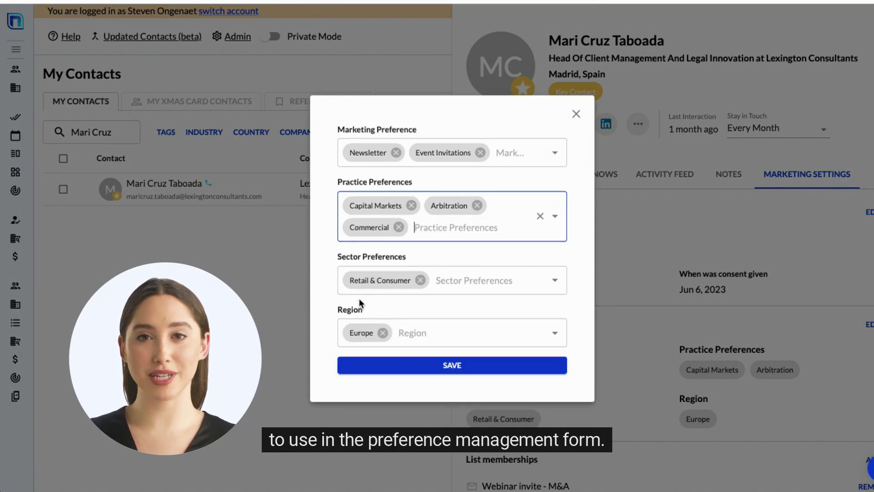
{"action": "left_click", "coordinate": [410, 367]}
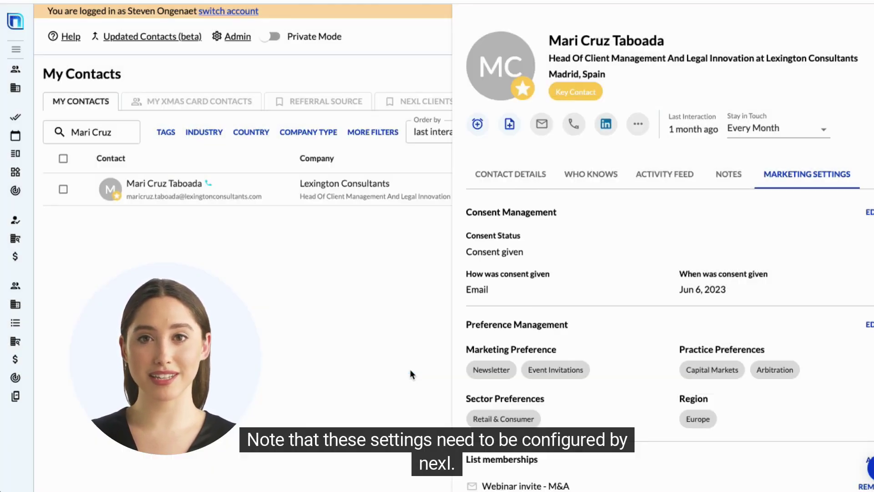